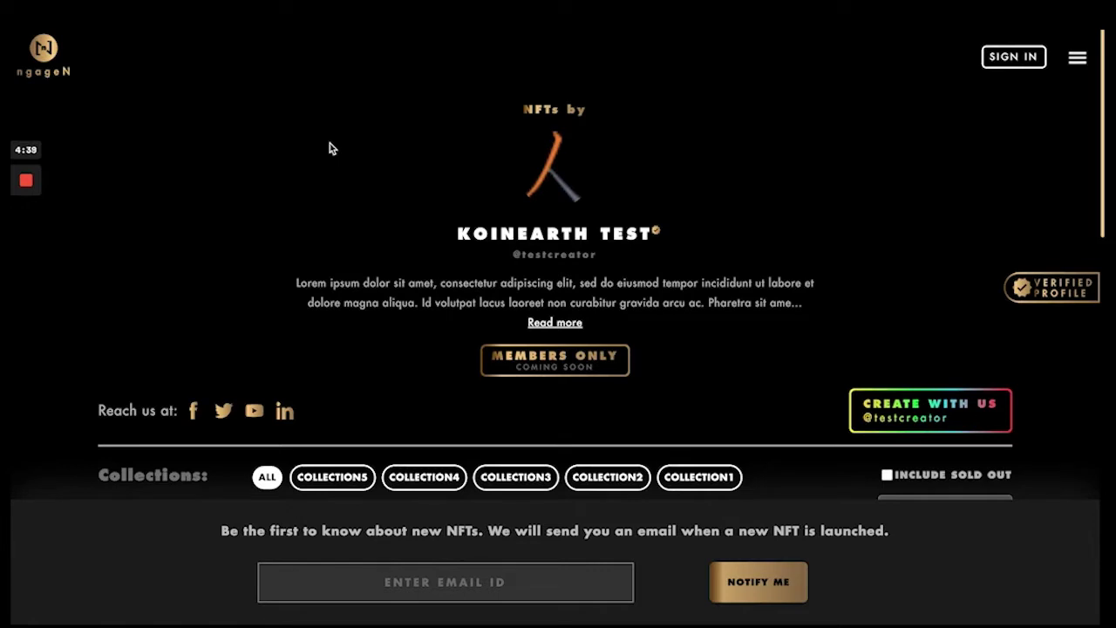
# Open ngageN's sign-in options from the Koinearth Test creator page.
pyautogui.click(1010, 58)
# Sign in with Google by choosing the account, then dismiss the welcome message.
pyautogui.click(512, 353)
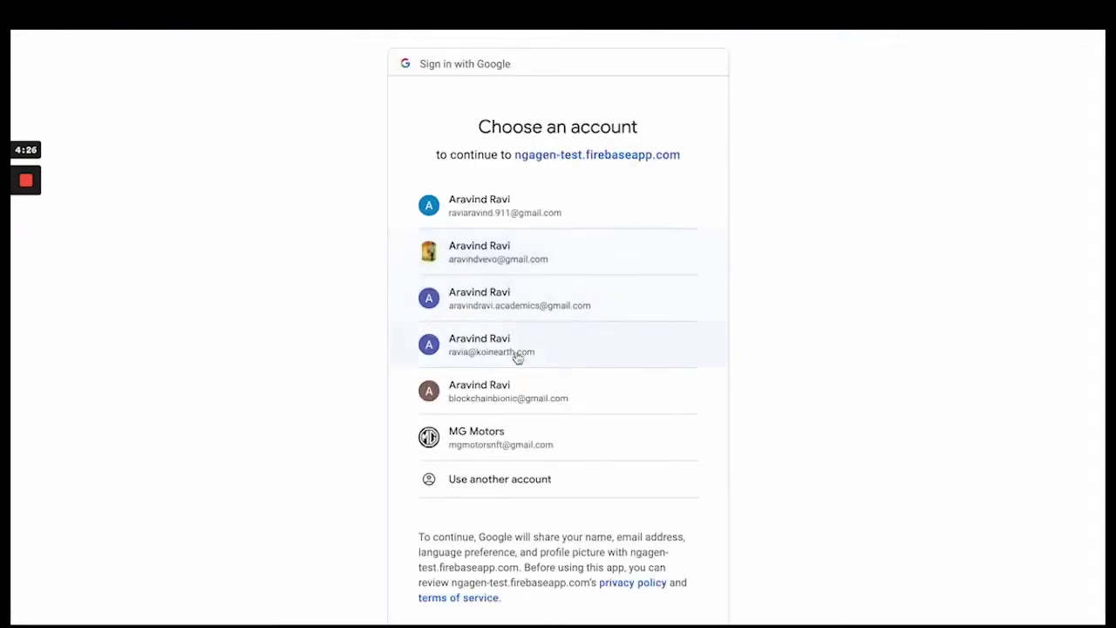
pyautogui.click(515, 388)
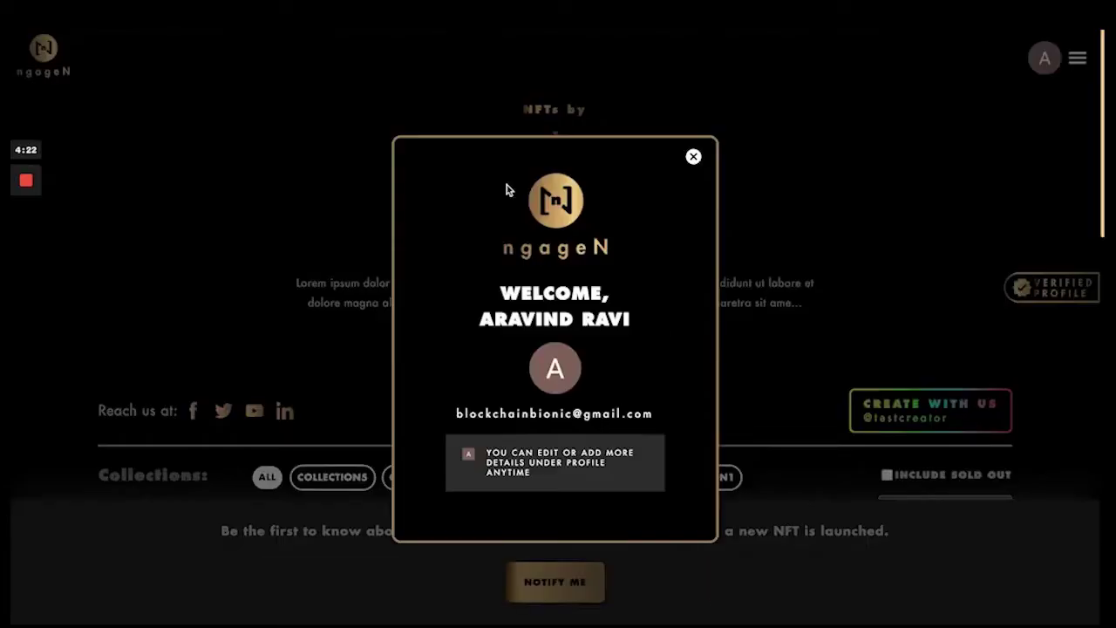
pyautogui.click(693, 157)
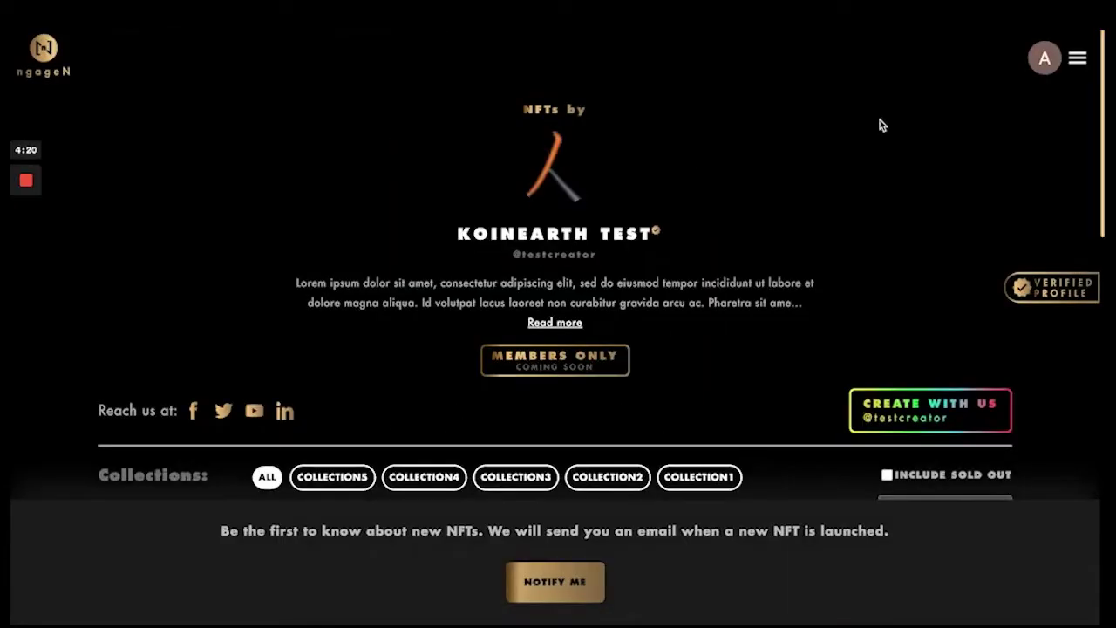
# Go to MY WALLET from the site menu and view the two verified addresses.
pyautogui.click(1078, 58)
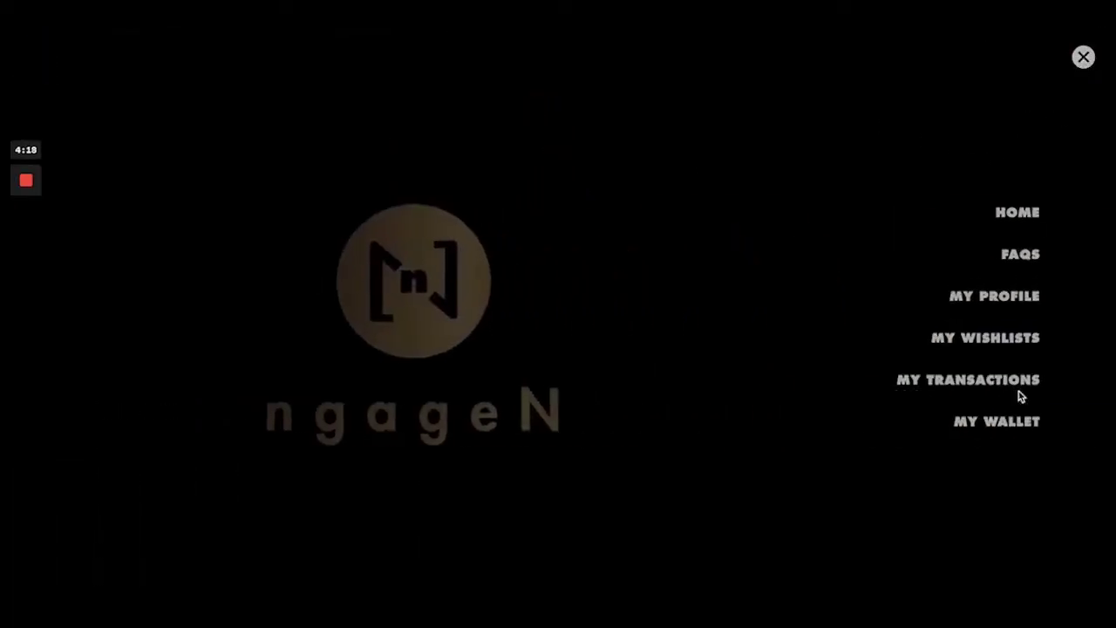
pyautogui.click(979, 424)
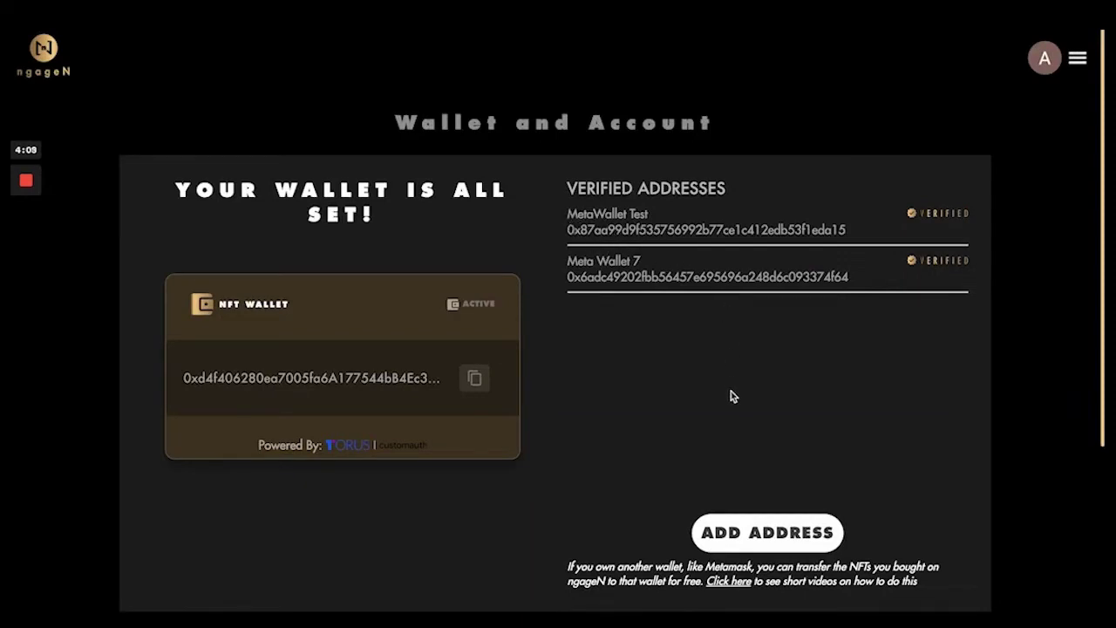
pyautogui.scroll(-1, 731, 436)
# Start a new verified address named 'Meta Wallet 1' using MetaMask Wallet, and bring up MetaMask.
pyautogui.click(746, 513)
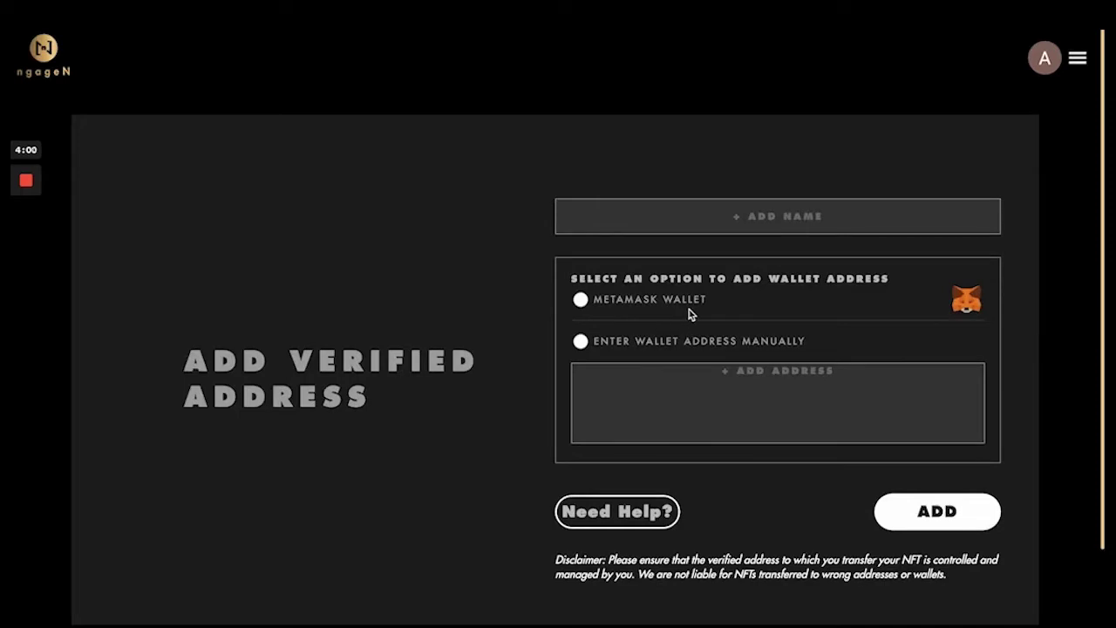
pyautogui.scroll(-1, 689, 314)
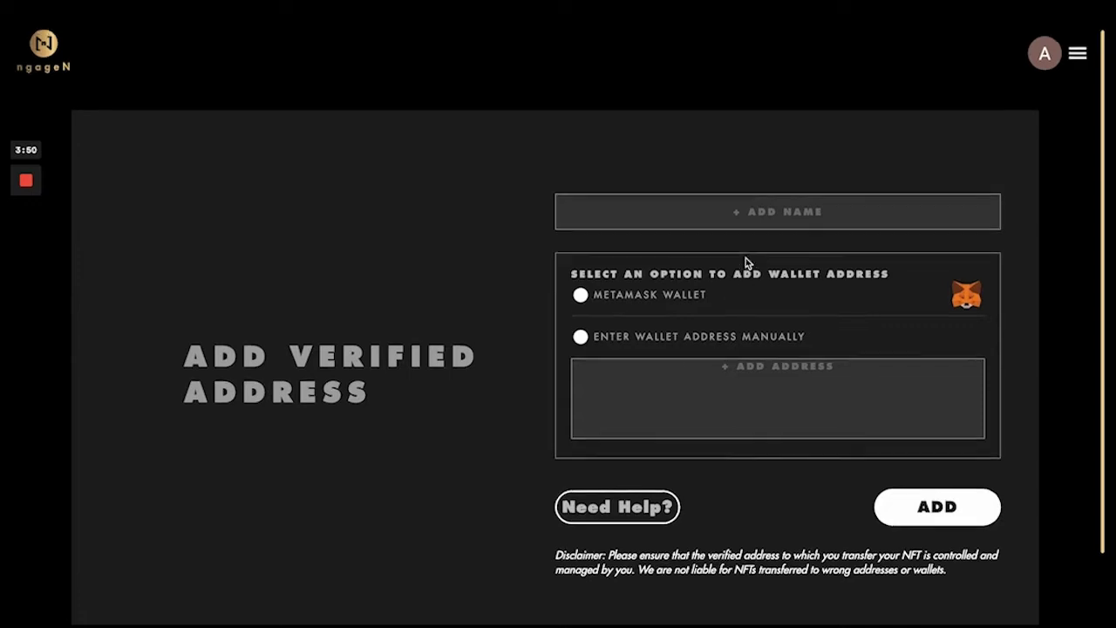
pyautogui.scroll(1, 746, 258)
pyautogui.click(580, 301)
pyautogui.click(692, 211)
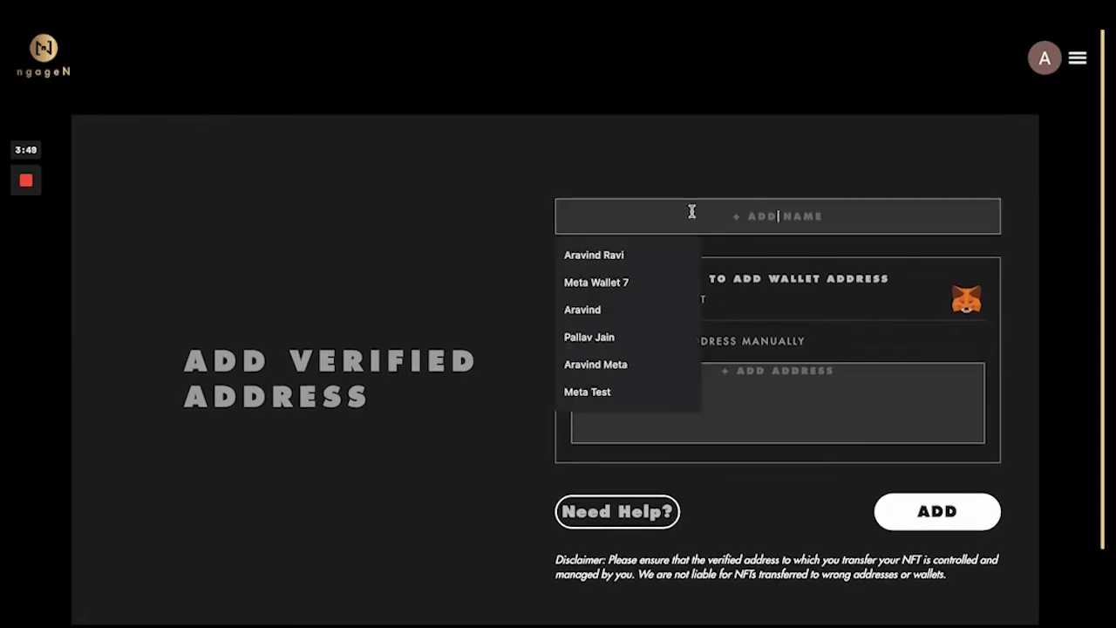
pyautogui.write('Meta ')
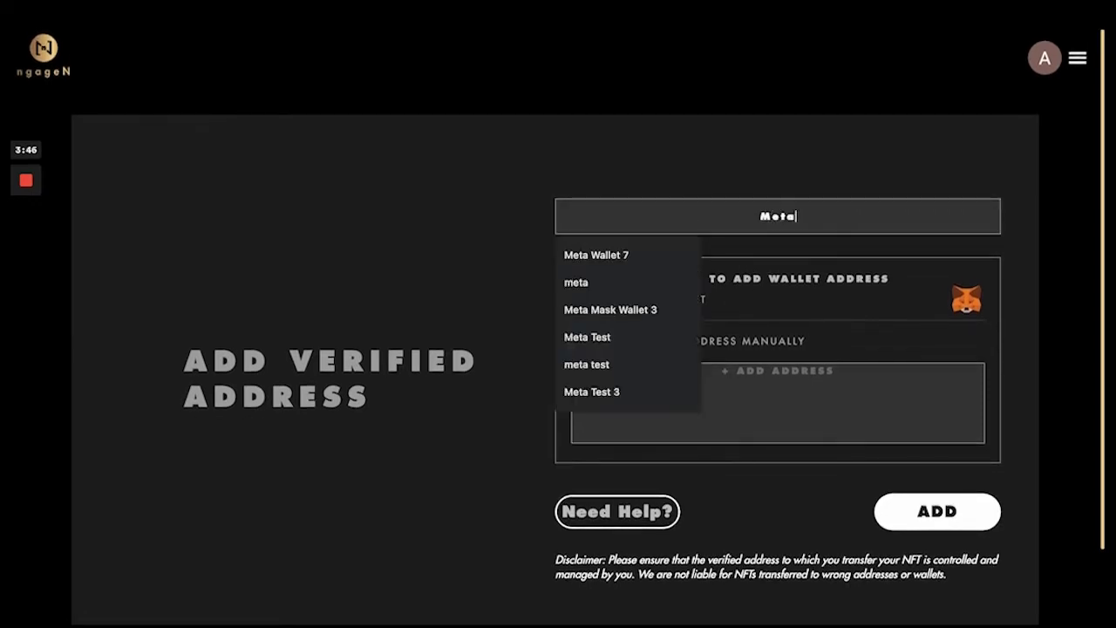
pyautogui.write('Wallet ')
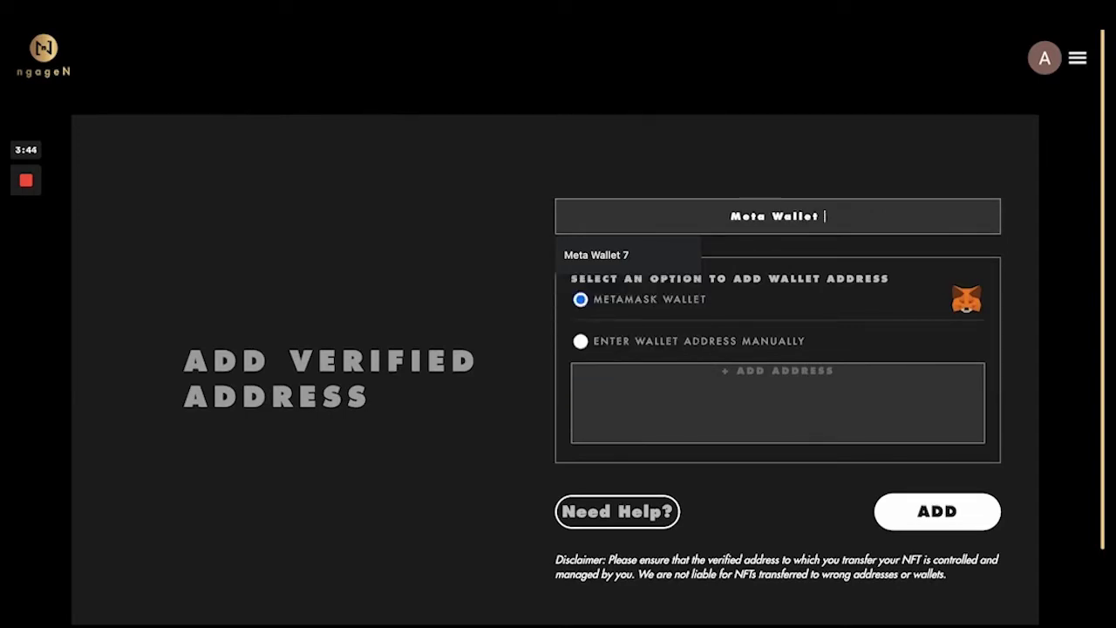
pyautogui.write('1')
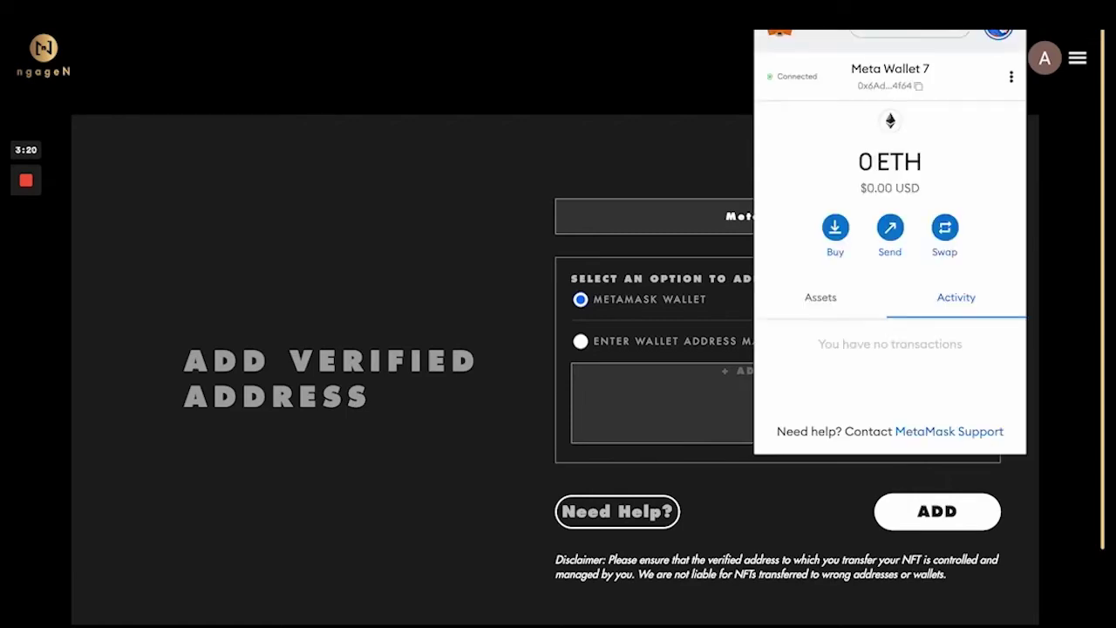
pyautogui.click(998, 32)
# Create a new MetaMask account called 'Meta wallet 10'.
pyautogui.scroll(-2, 902, 183)
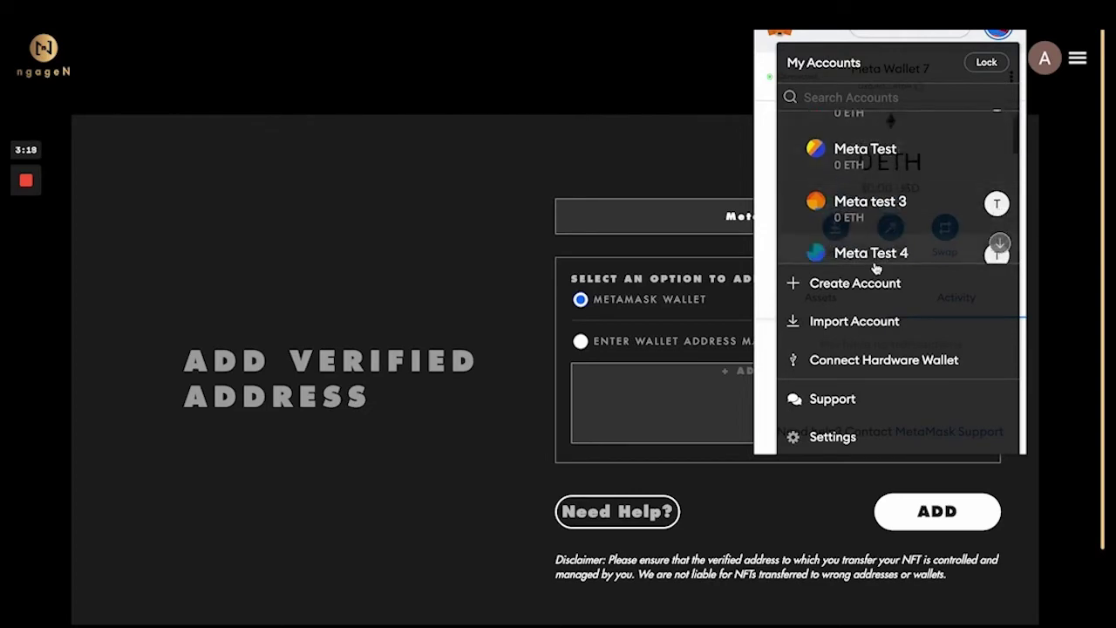
pyautogui.click(864, 283)
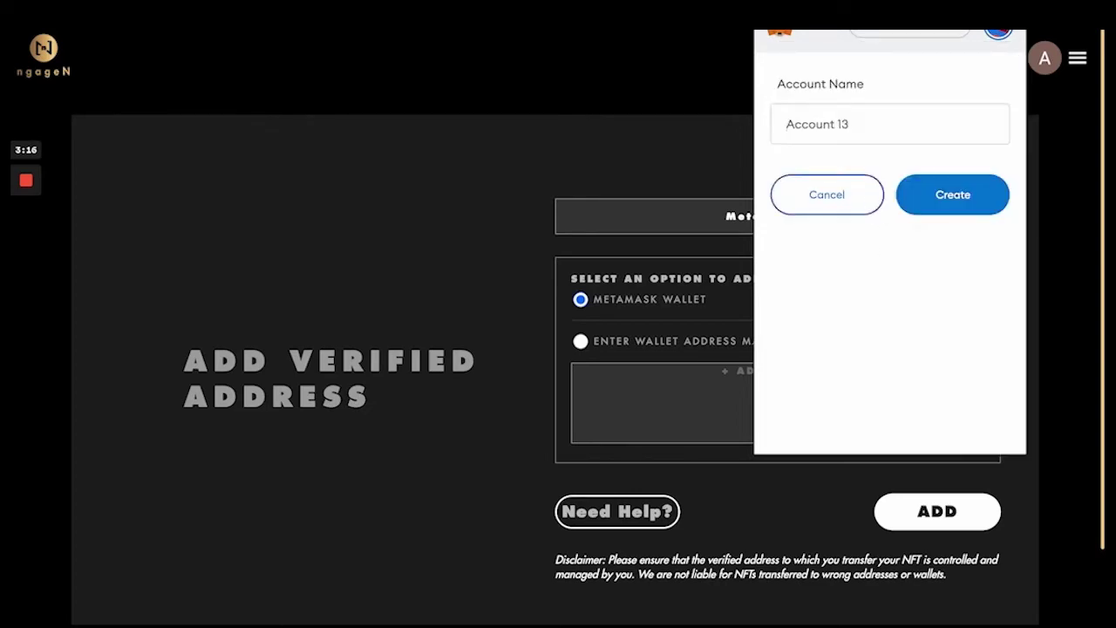
pyautogui.click(818, 114)
pyautogui.write('Meta')
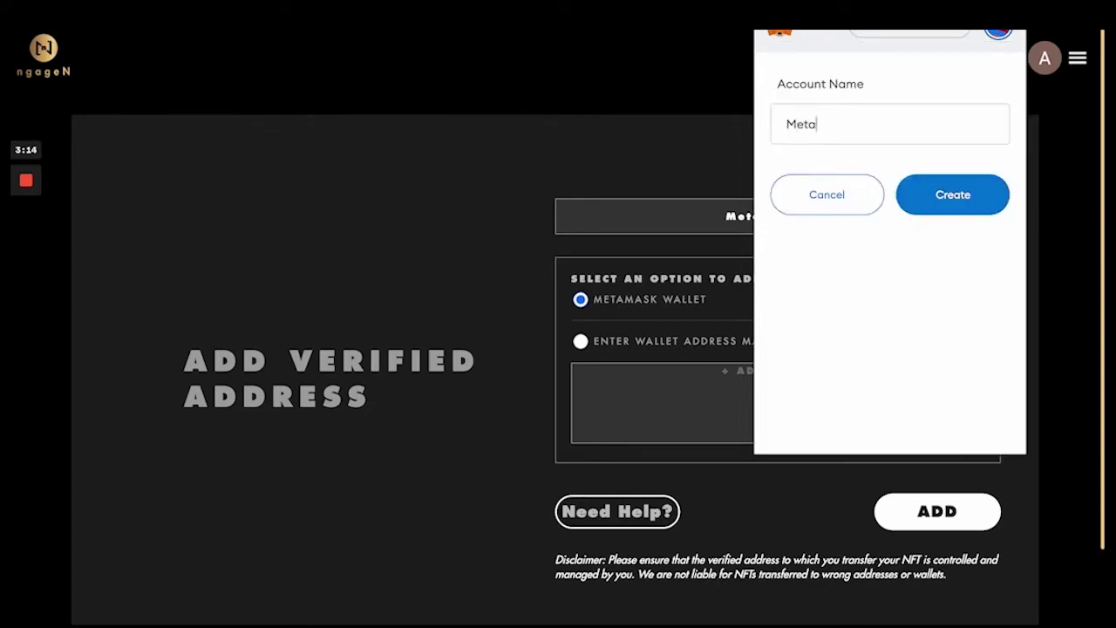
pyautogui.write(' walle')
pyautogui.write('t 10')
pyautogui.click(946, 193)
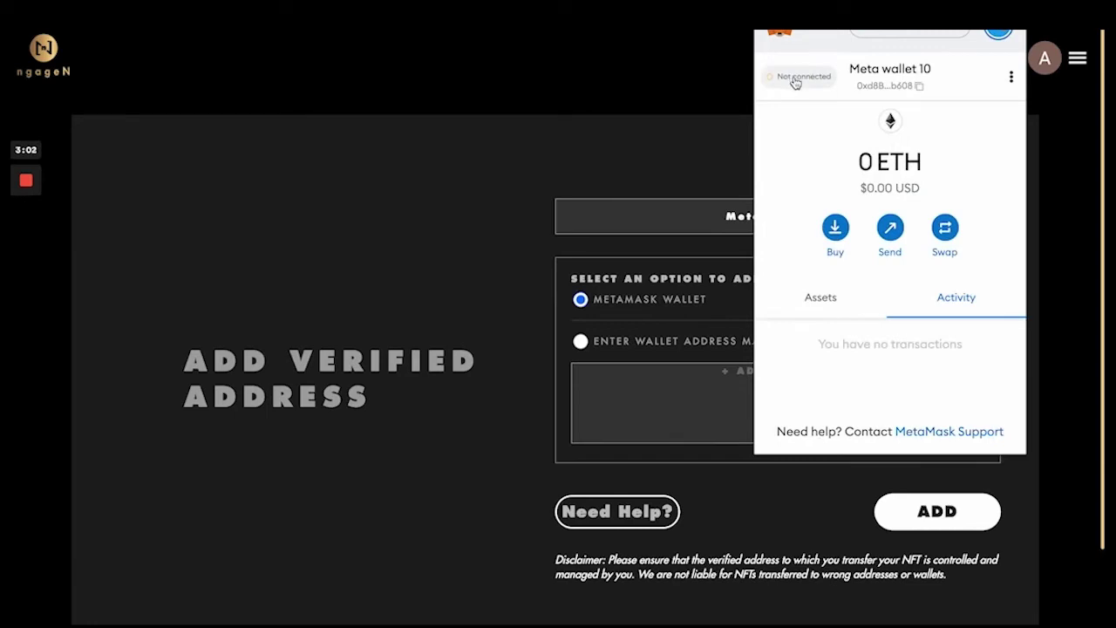
pyautogui.click(796, 83)
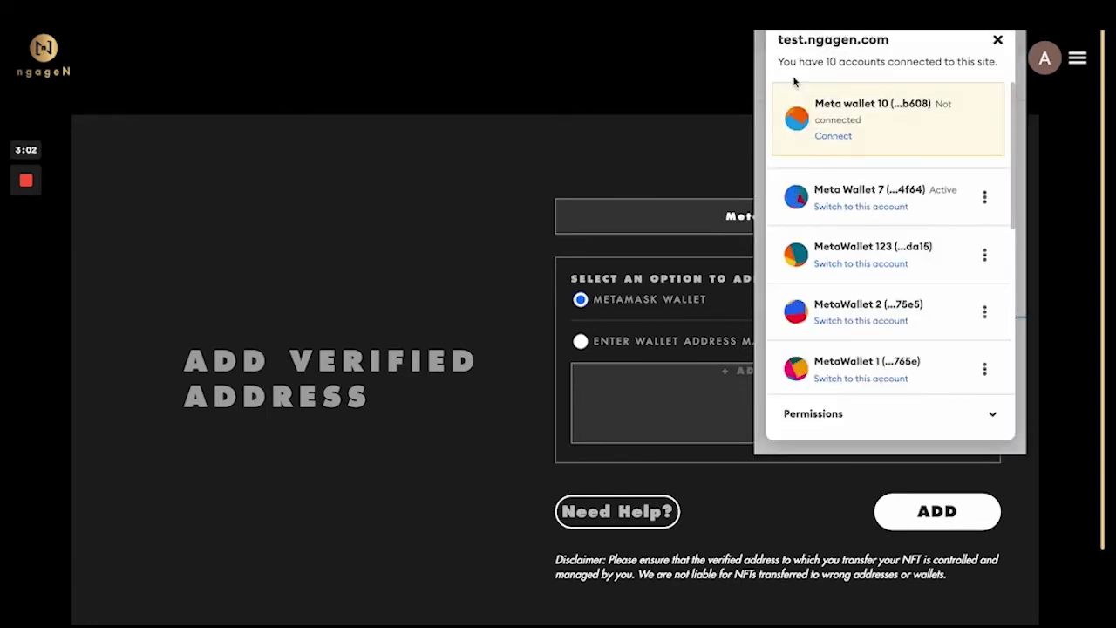
# Connect Meta wallet 10 to ngageN, then close the accounts list and MetaMask popup.
pyautogui.click(829, 136)
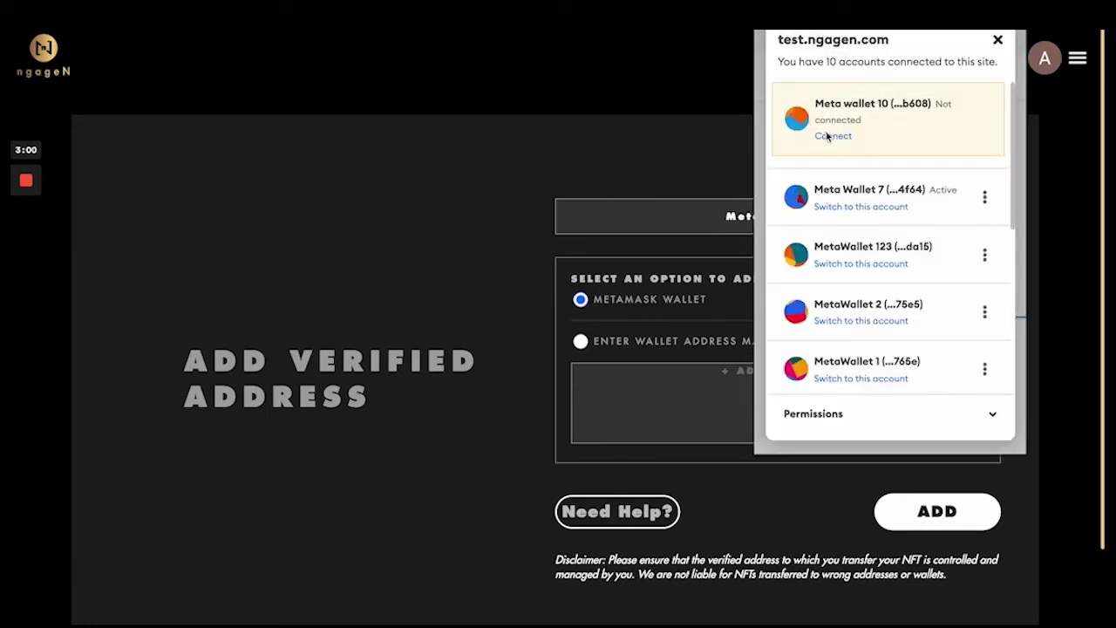
pyautogui.click(998, 40)
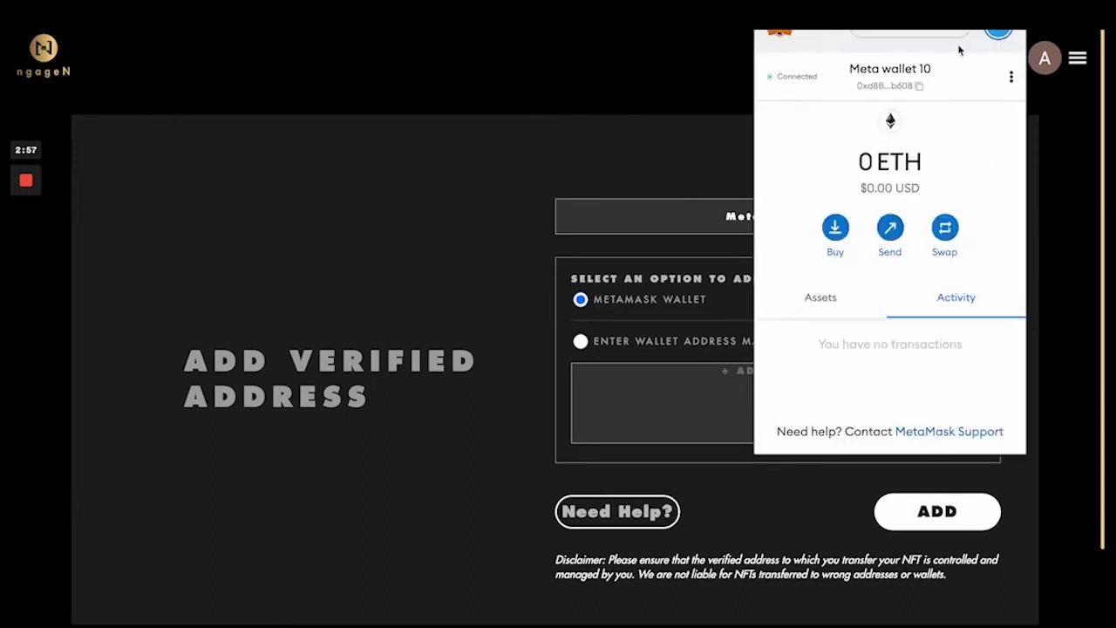
pyautogui.click(711, 64)
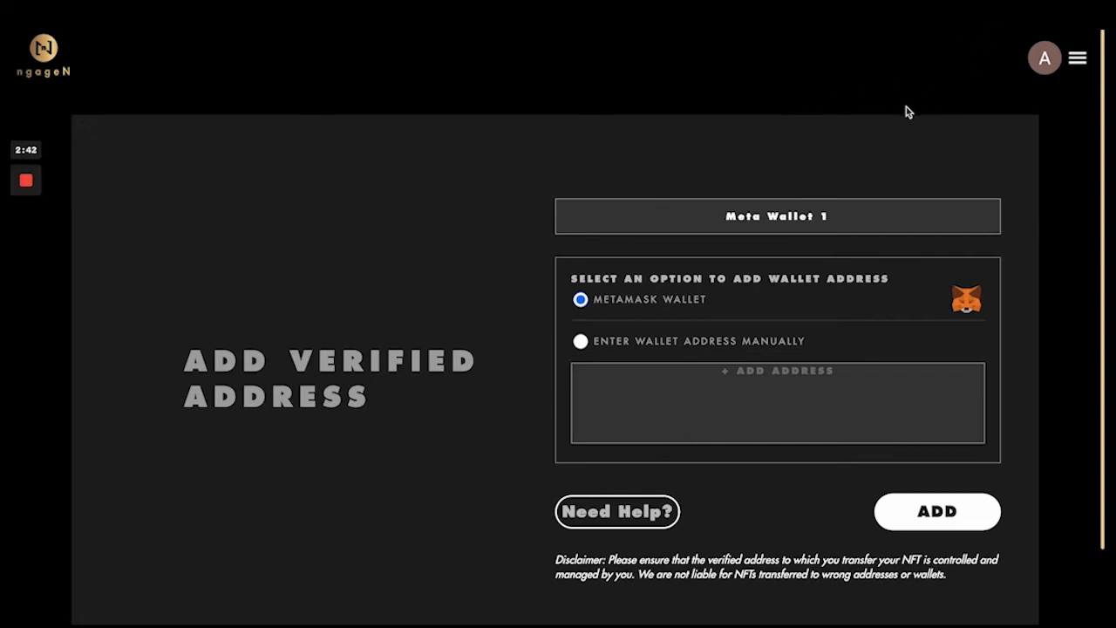
# Submit Meta Wallet 1 and sign MetaMask's signature request to verify the address.
pyautogui.click(916, 513)
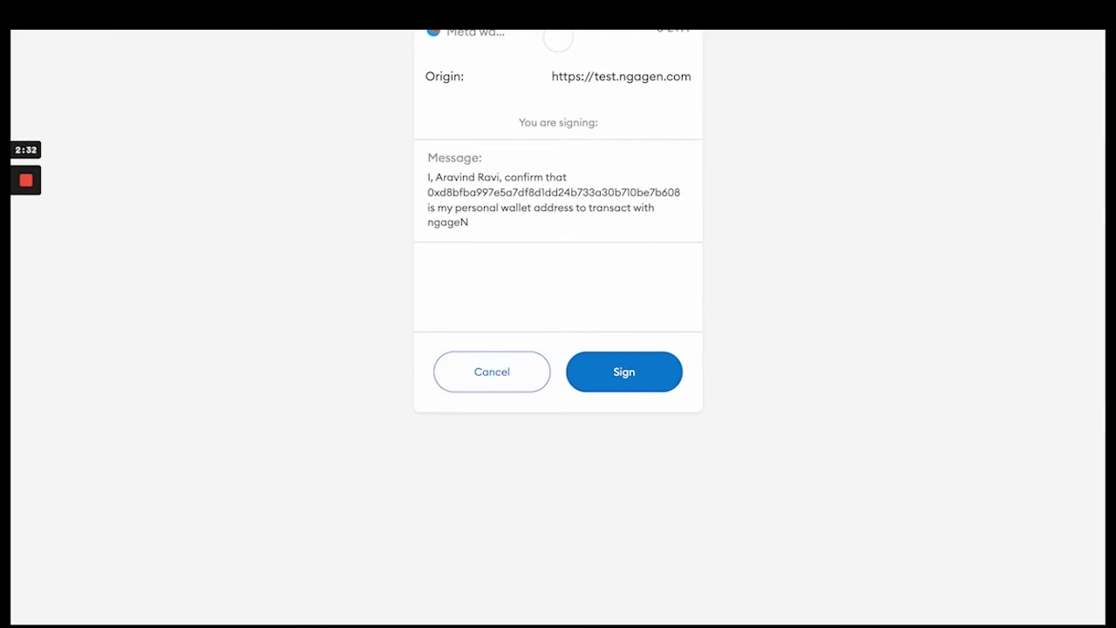
pyautogui.tripleClick(501, 194)
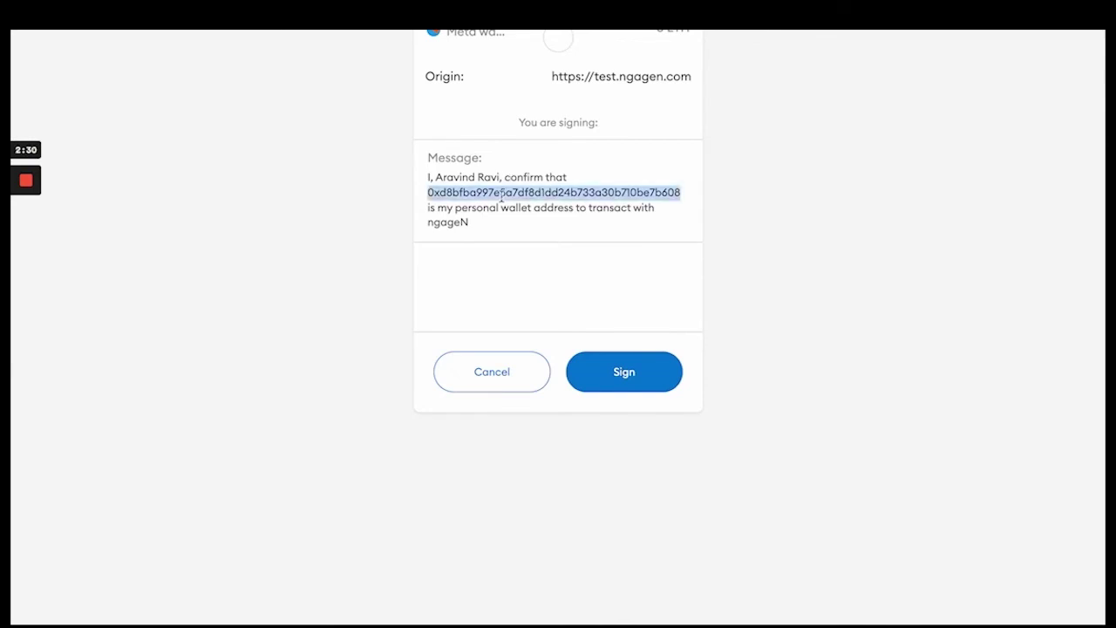
pyautogui.click(501, 193)
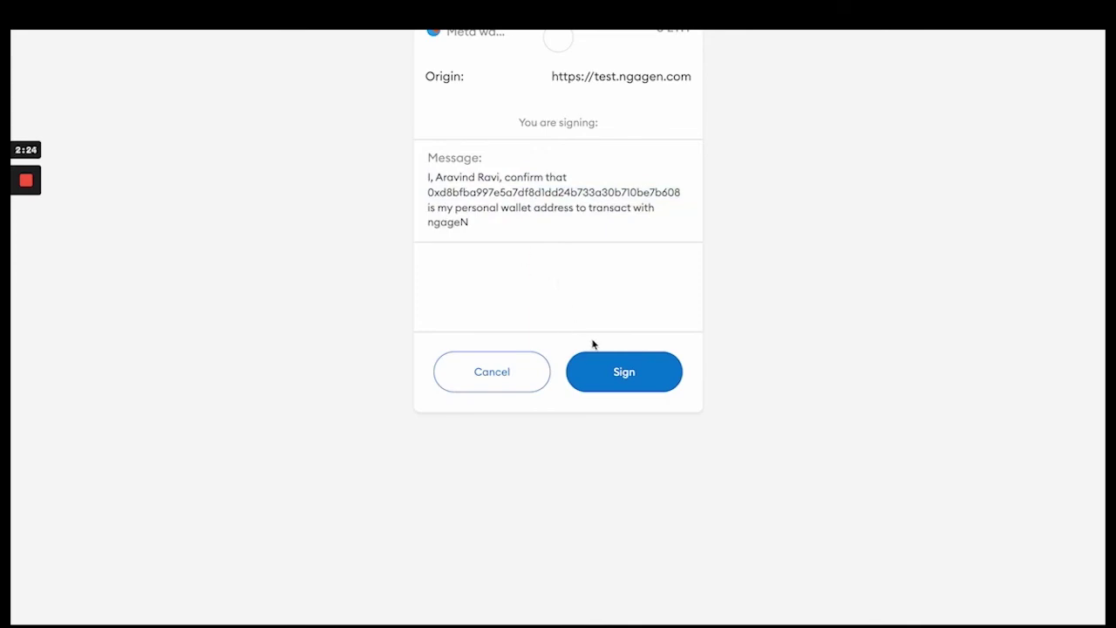
pyautogui.click(604, 371)
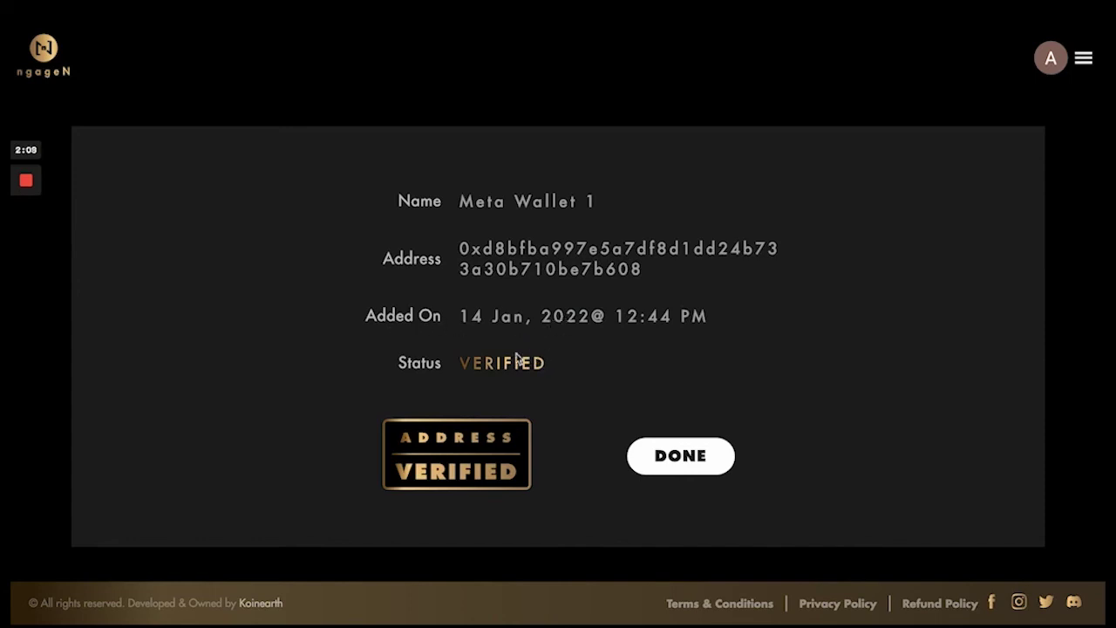
# Finish with DONE and inspect the Meta Wallet 1 entry among the verified addresses.
pyautogui.click(655, 457)
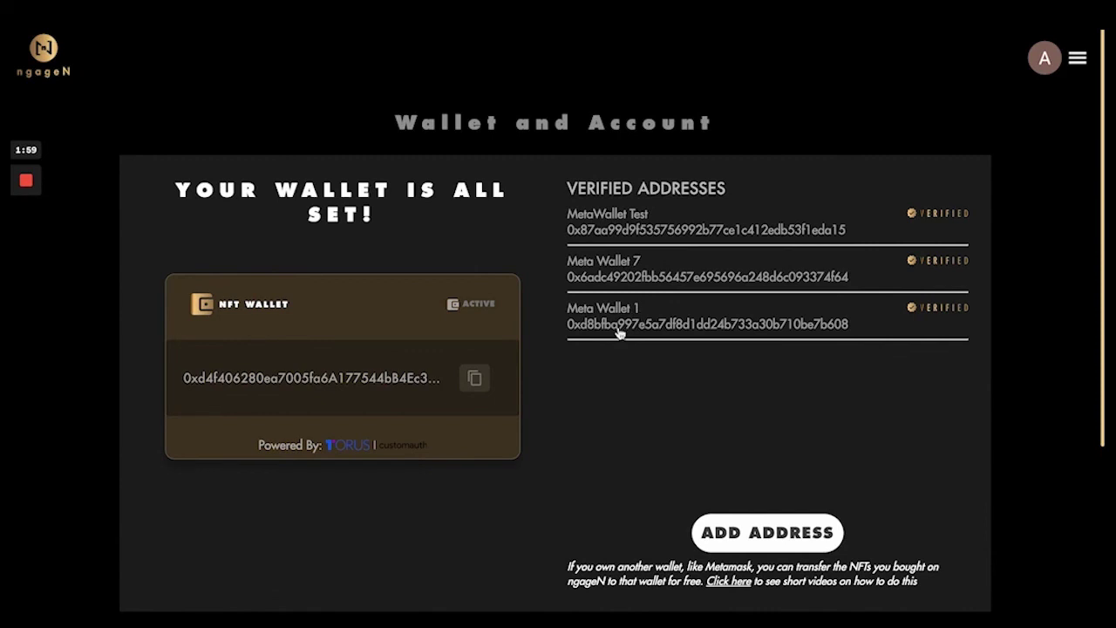
pyautogui.moveTo(569, 328); pyautogui.dragTo(860, 329)
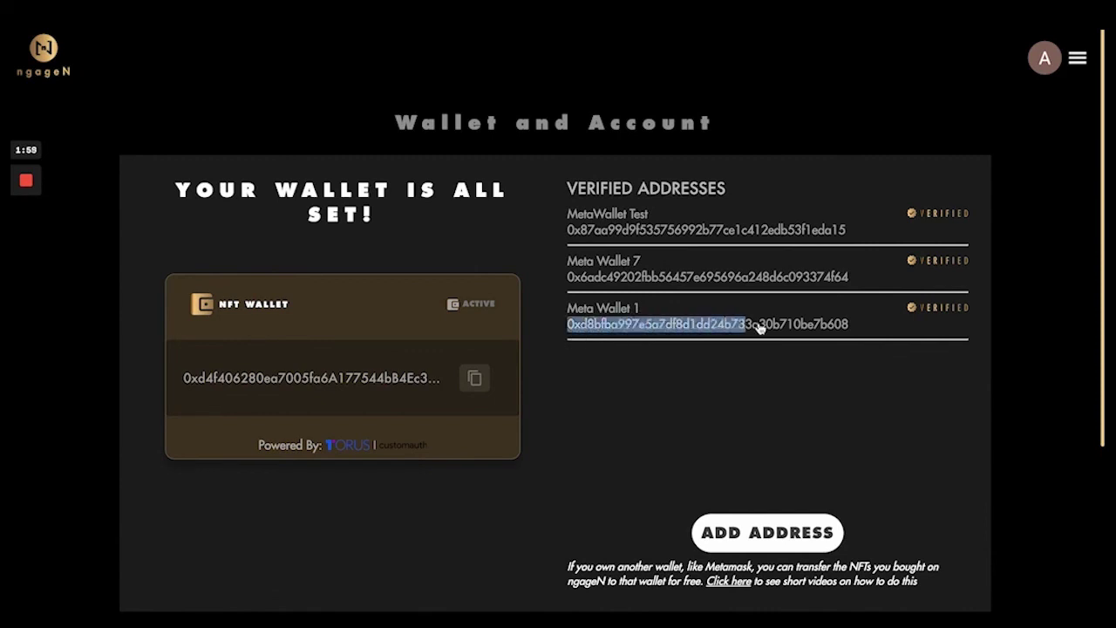
pyautogui.click(859, 328)
pyautogui.click(803, 160)
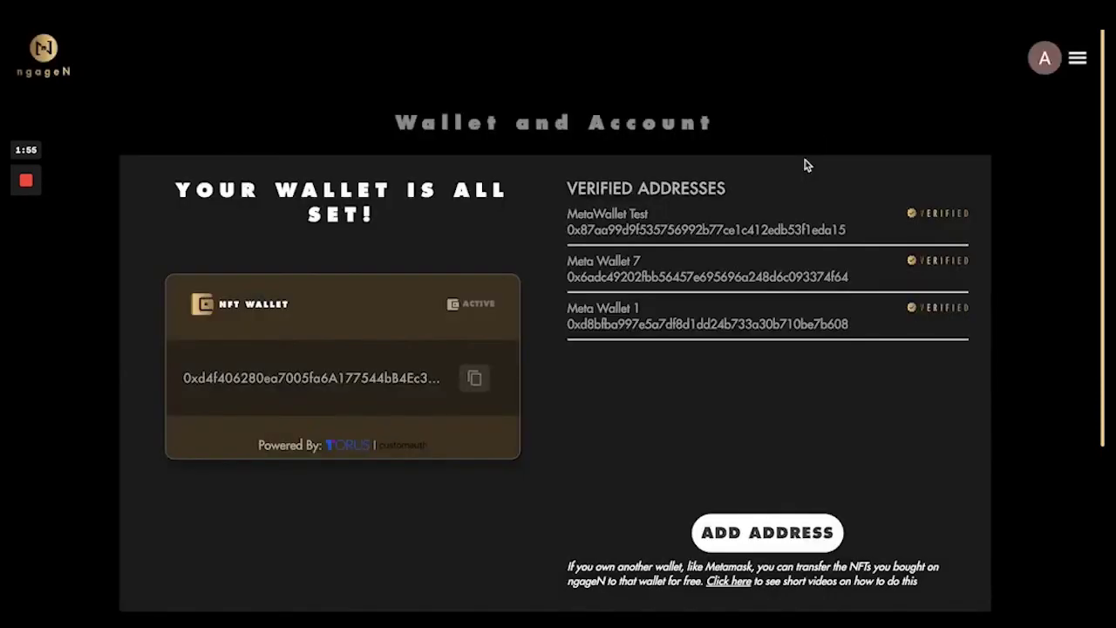